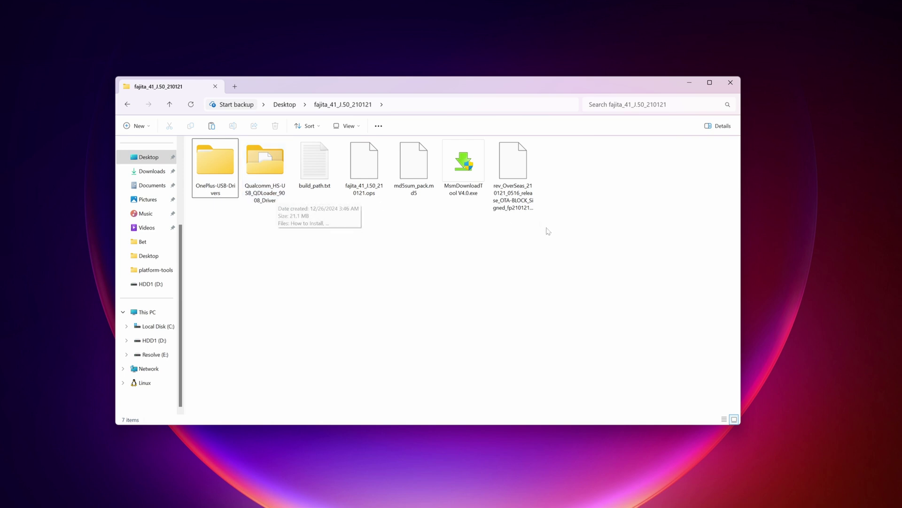
Step: Browse the firmware files and OnePlus-USB-Drivers subfolder, then open the Qualcomm_HS-USB_QDLoader_9008_Driver folder
drag(547, 231, 328, 228)
click(347, 243)
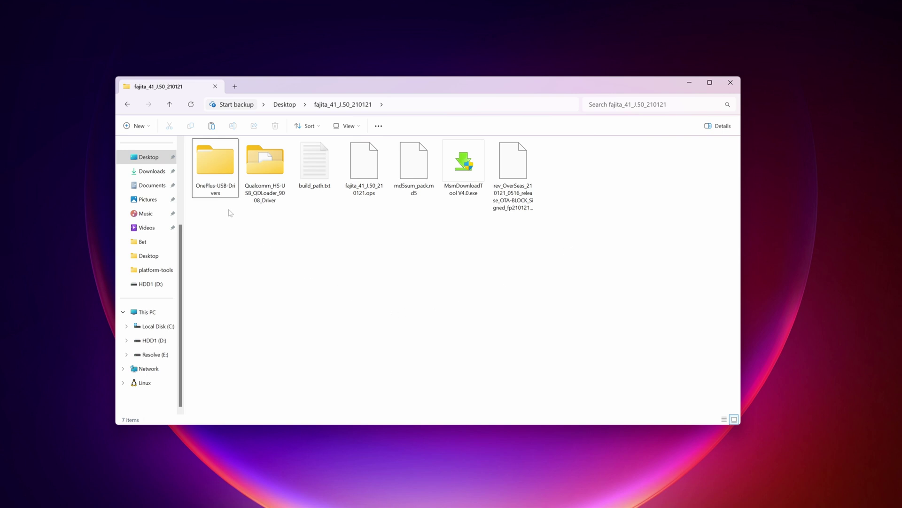
double_click(215, 173)
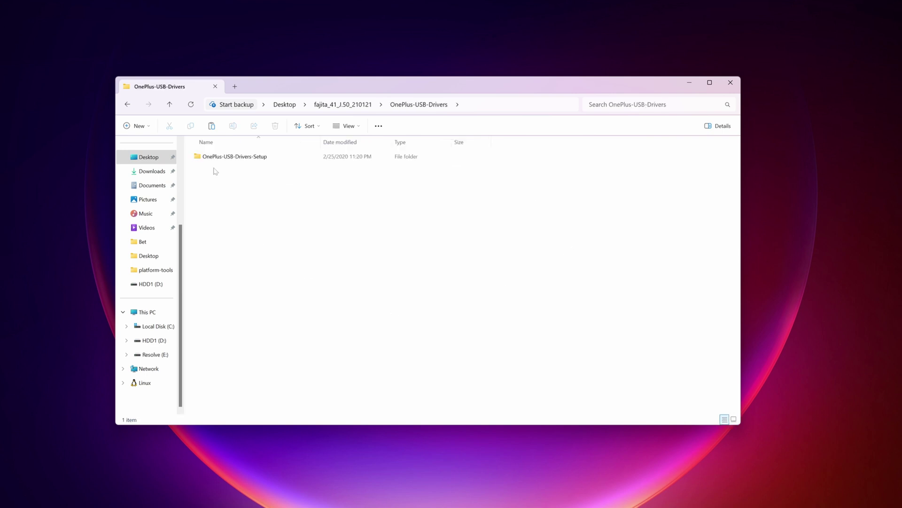
double_click(217, 158)
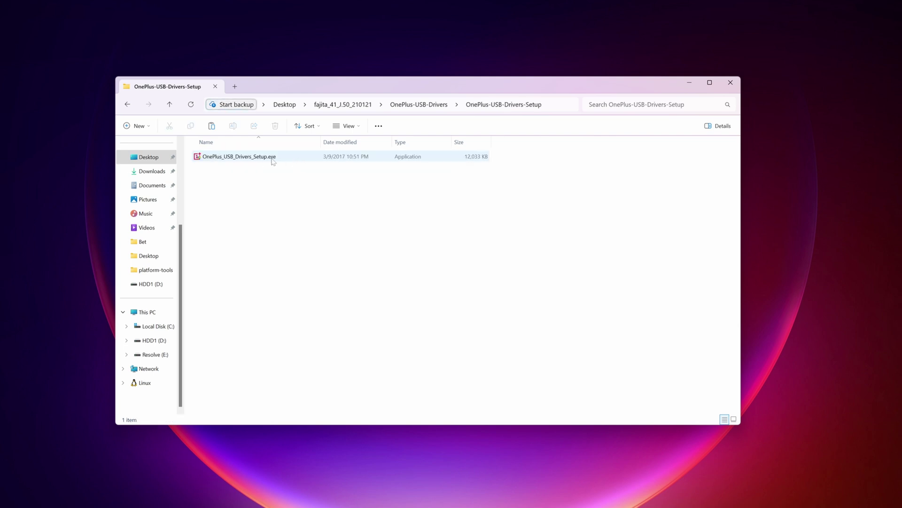
mouse_move(240, 157)
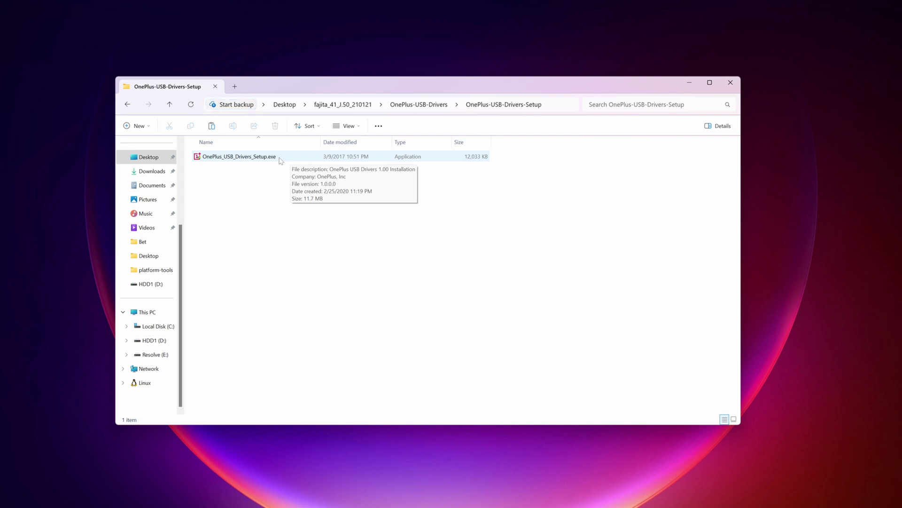
click(343, 106)
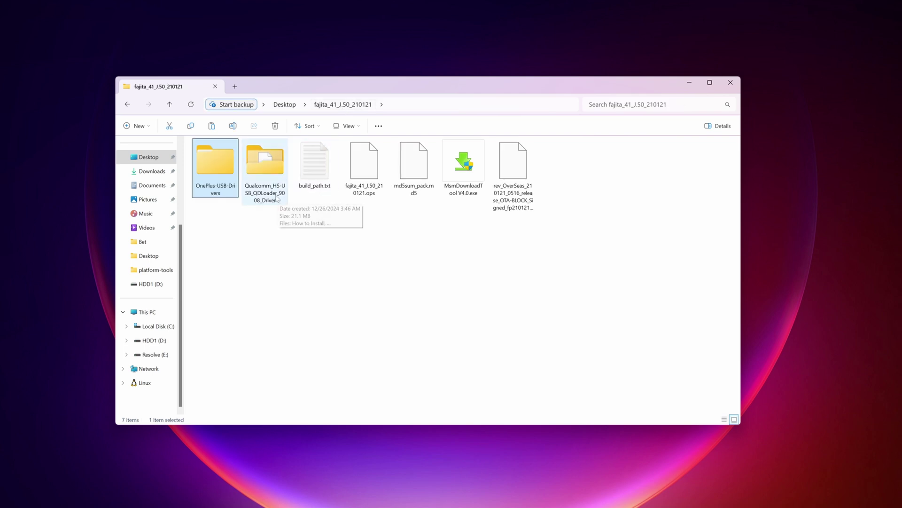
double_click(272, 179)
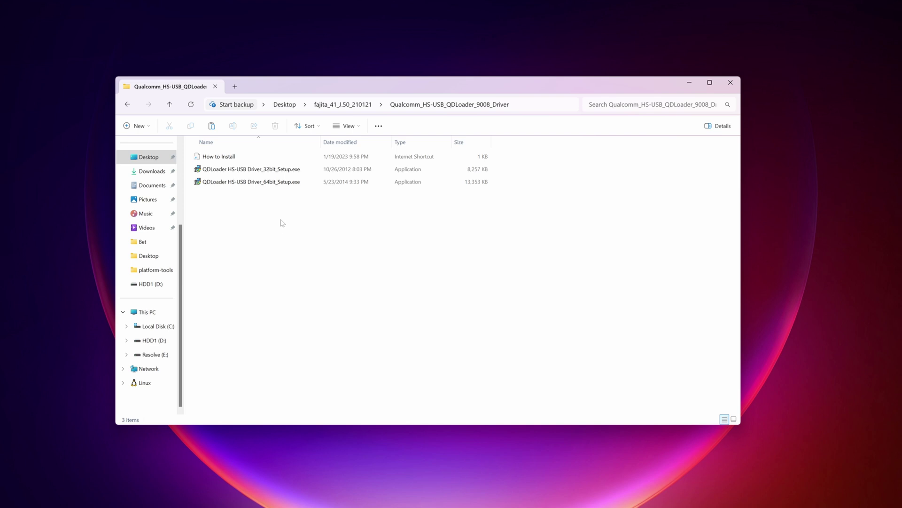
mouse_move(251, 183)
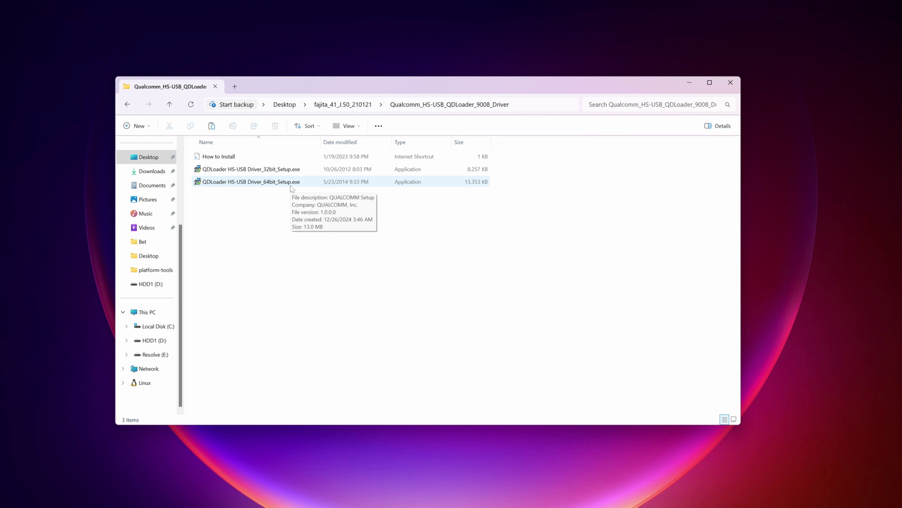
Step: Return from the Qualcomm driver folder to the parent fajita_41_J.50_210121 folder
key(alt+Left)
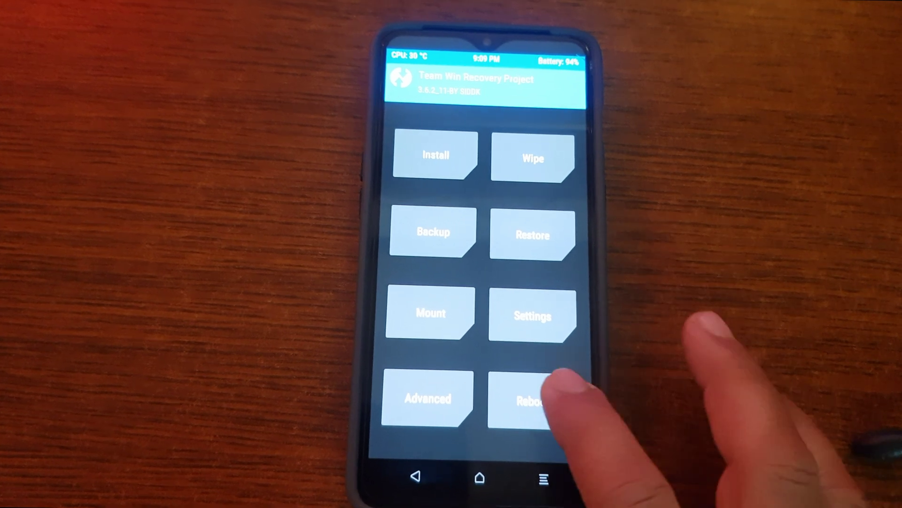
Step: Open the Reboot menu from the phone's TWRP main screen to reach the EDL option
click(536, 401)
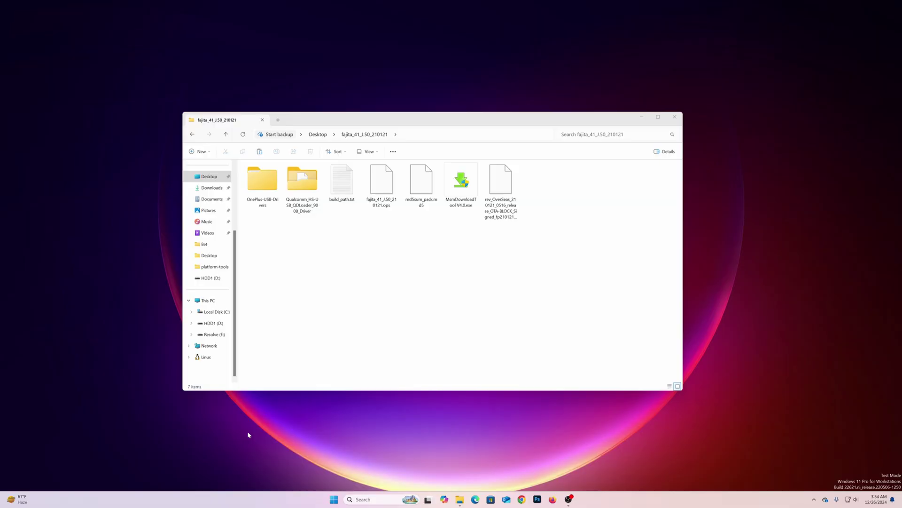
Step: Find Qualcomm HS-USB QDLoader 9008 (COM8) under Ports in Device Manager, then return to Explorer
right_click(334, 499)
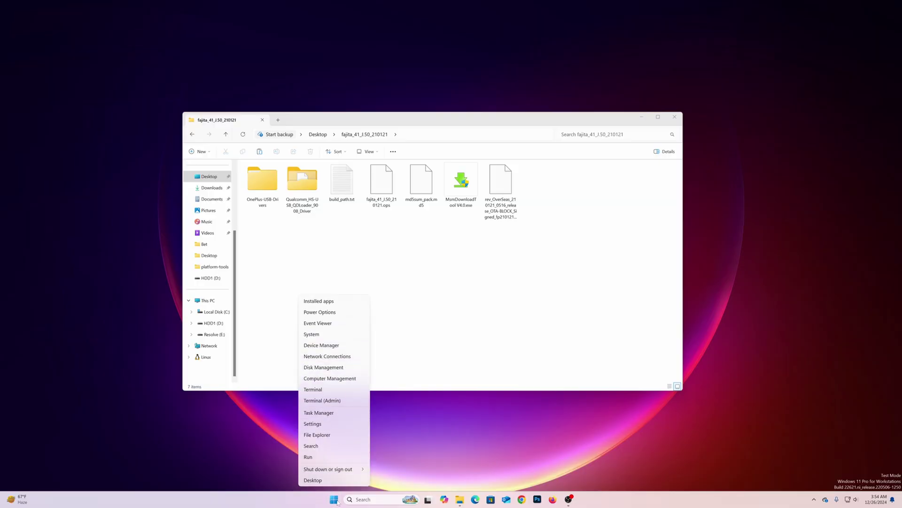
click(338, 349)
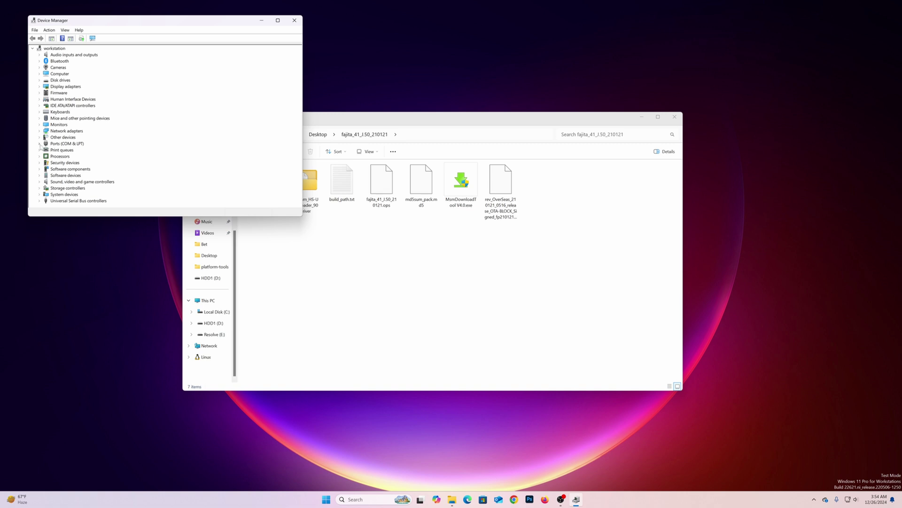
click(40, 143)
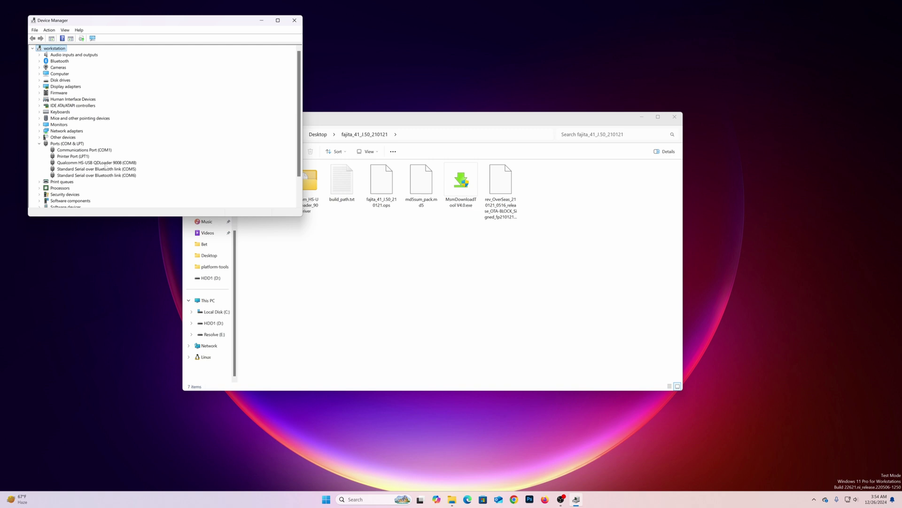
click(445, 265)
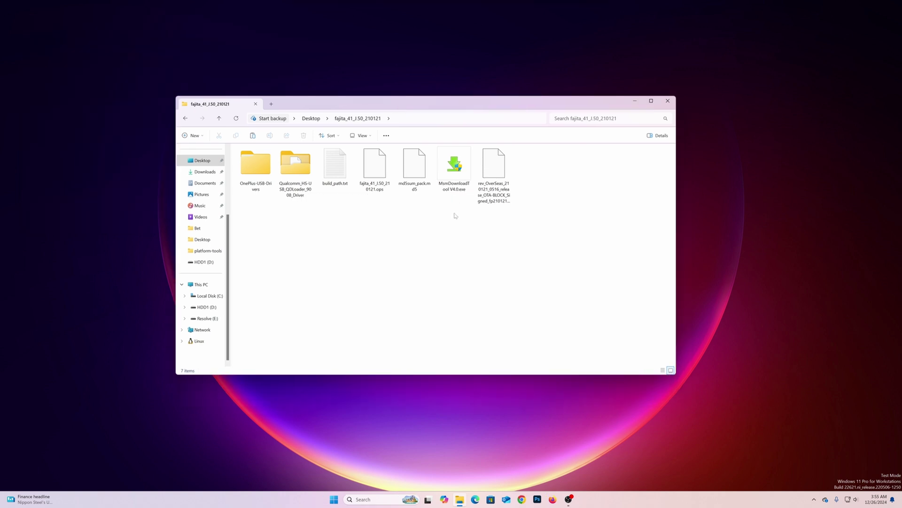
Step: Run MsmDownloadTool V4.0.exe as administrator, minimize Explorer, and widen the Status of Connection column
right_click(457, 180)
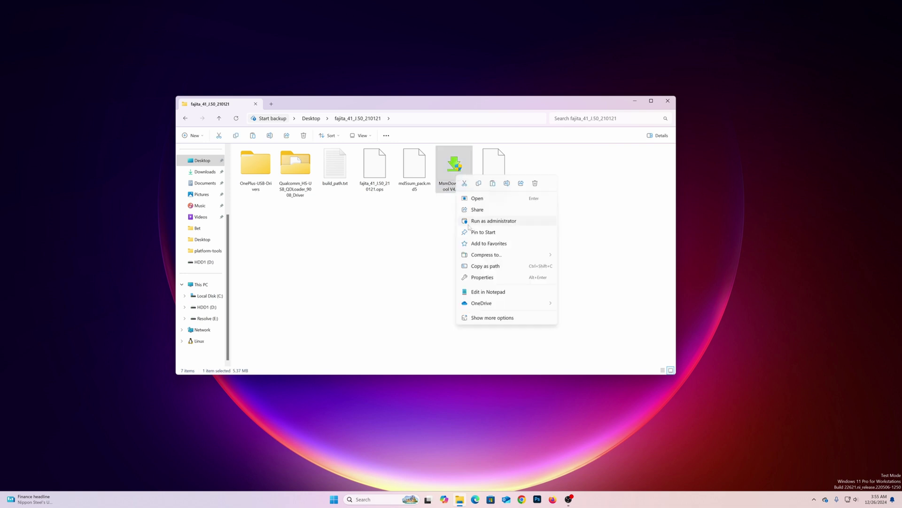
click(471, 222)
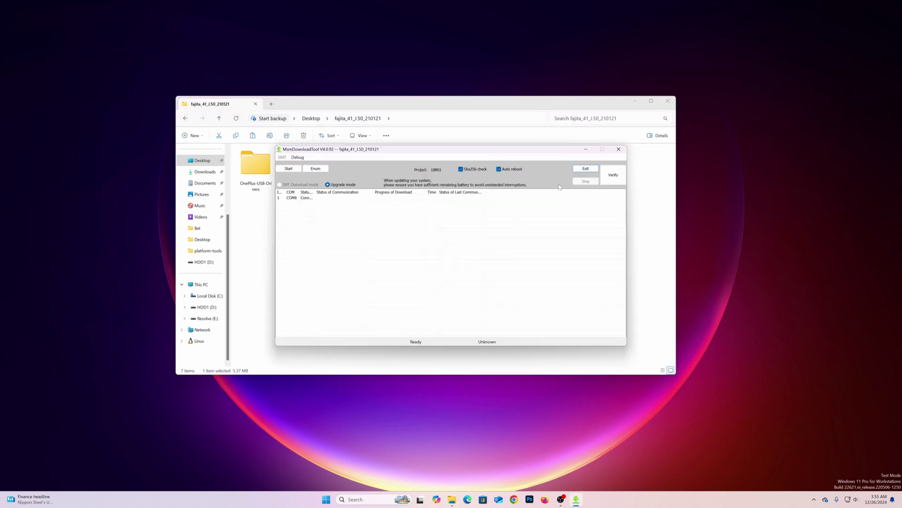
click(635, 101)
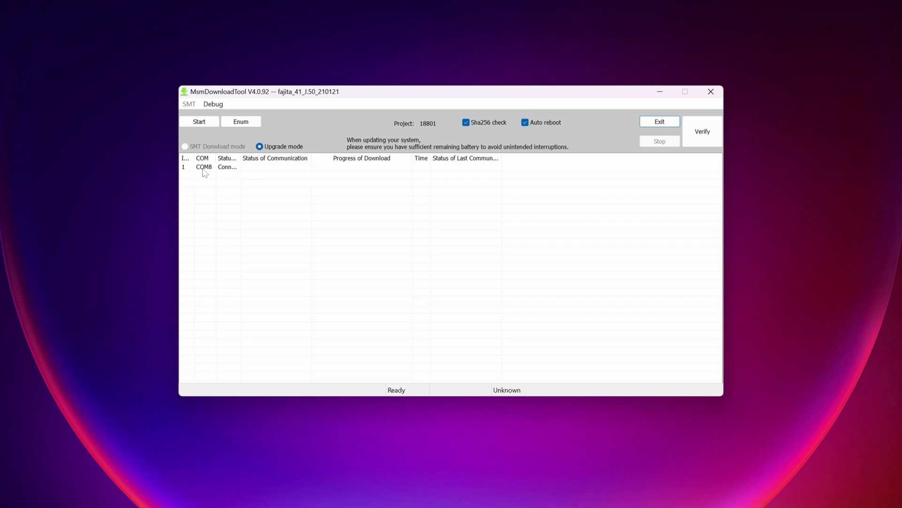
mouse_move(241, 158)
mouse_down()
mouse_move(288, 157)
mouse_move(249, 158)
mouse_move(269, 158)
mouse_up()
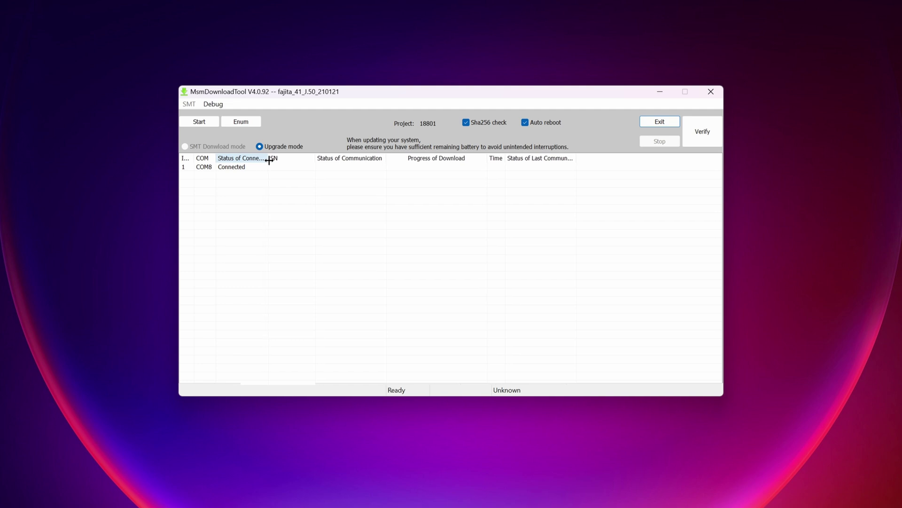
drag(361, 99, 362, 93)
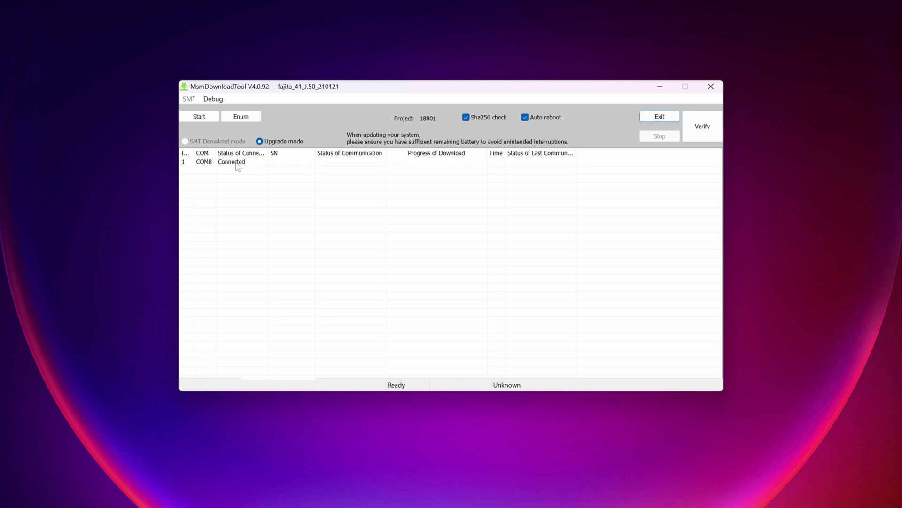
Step: Start the Upgrade-mode flash of fajita_41_J.50_210121 to the phone on COM8
click(206, 116)
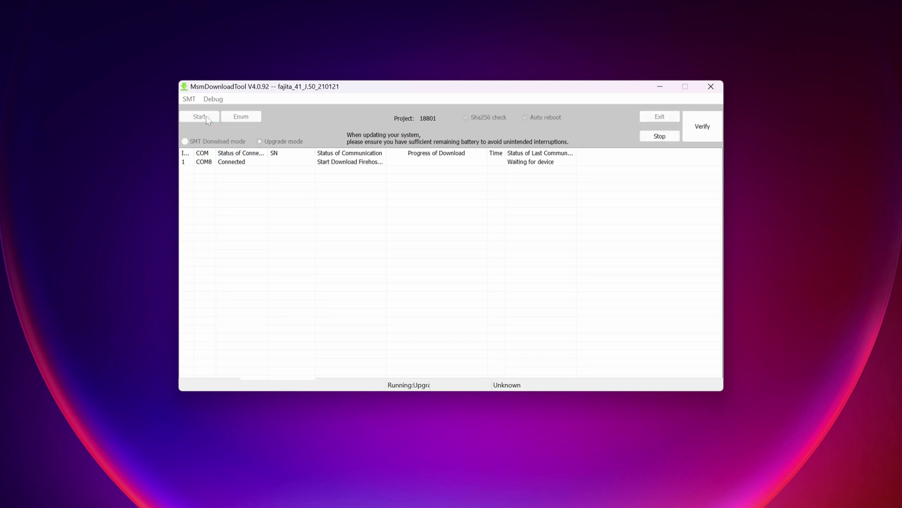